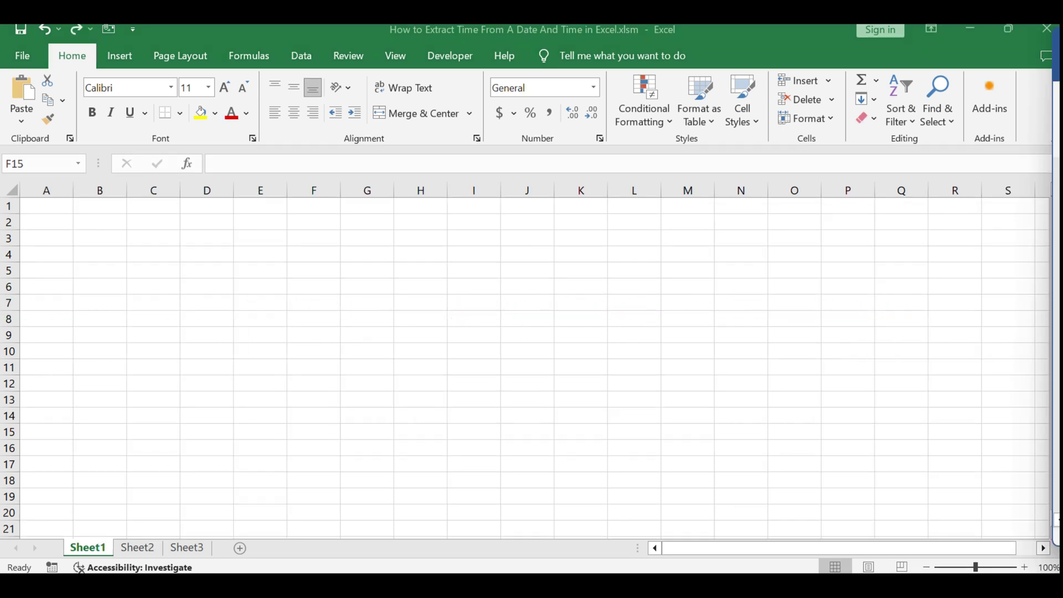
# Switch to Sheet2 and copy the TIME formula from the notes text box.
pyautogui.click(137, 547)
pyautogui.click(424, 411)
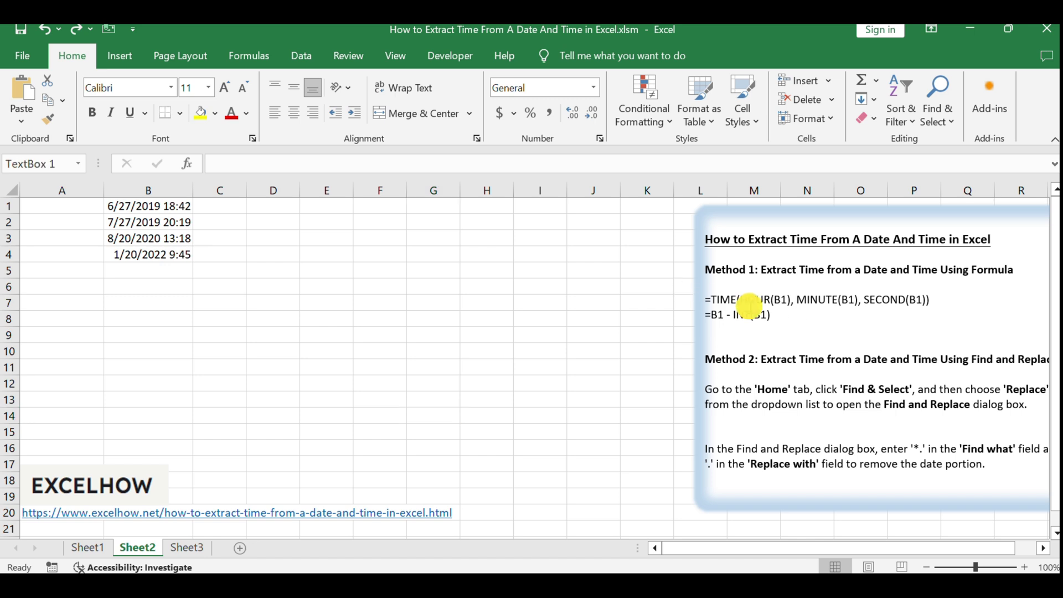
pyautogui.click(748, 299)
pyautogui.tripleClick(743, 295)
pyautogui.hotkey('ctrl', 'c')
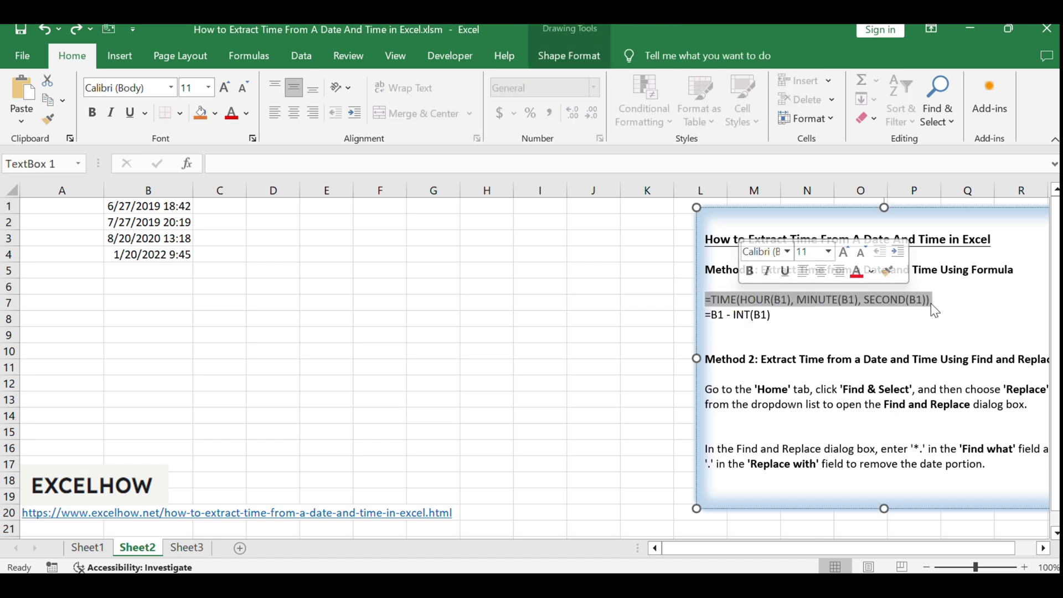
pyautogui.click(237, 289)
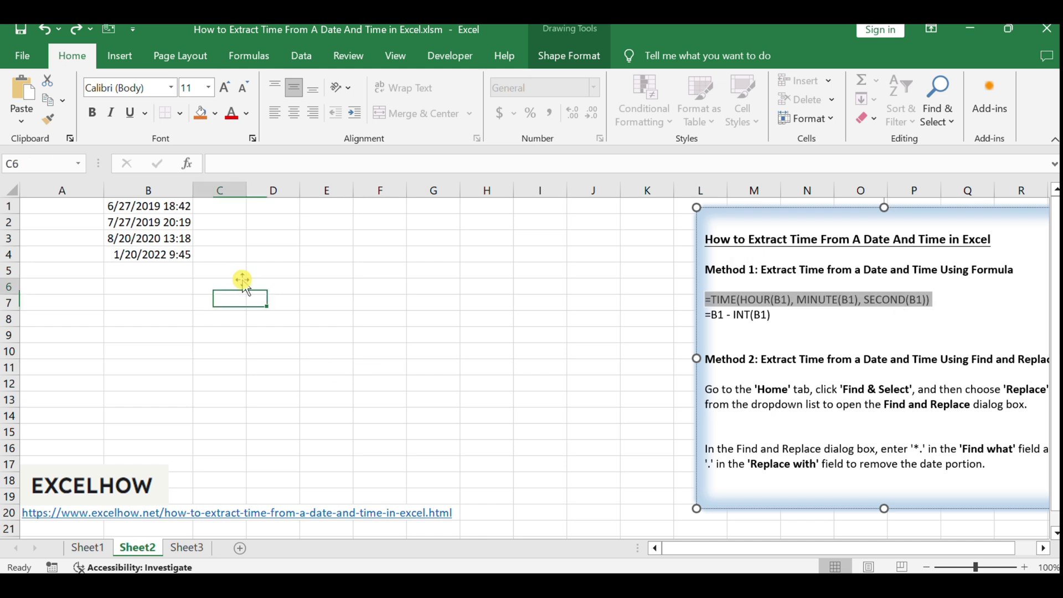
# Enter =TIME(HOUR(B1), MINUTE(B1), SECOND(B1)) in D1 and fill it down to D4.
pyautogui.click(280, 210)
pyautogui.doubleClick(268, 205)
pyautogui.hotkey('ctrl', 'v')
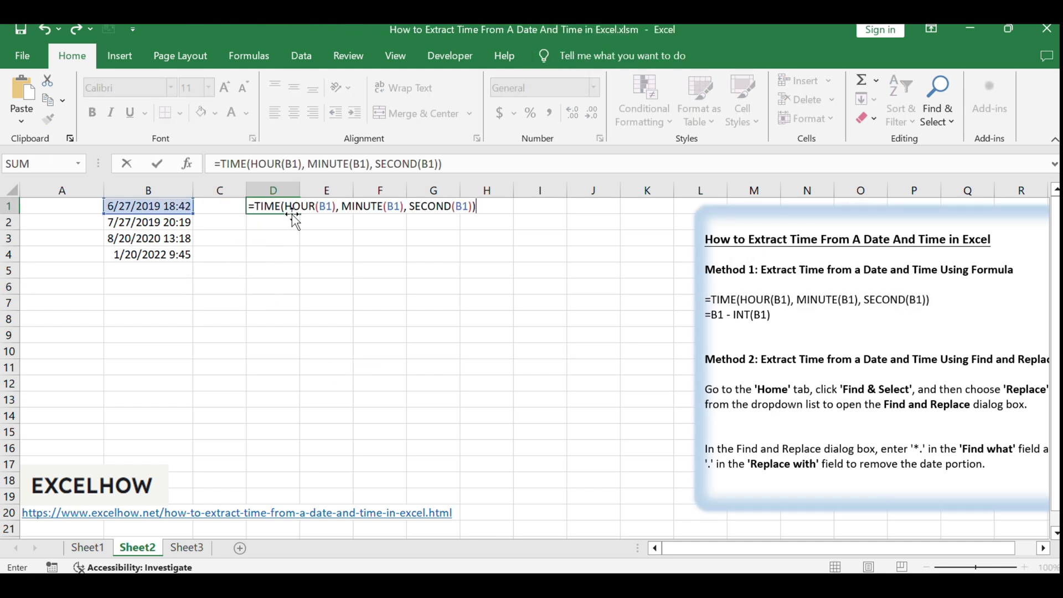
pyautogui.press('Return')
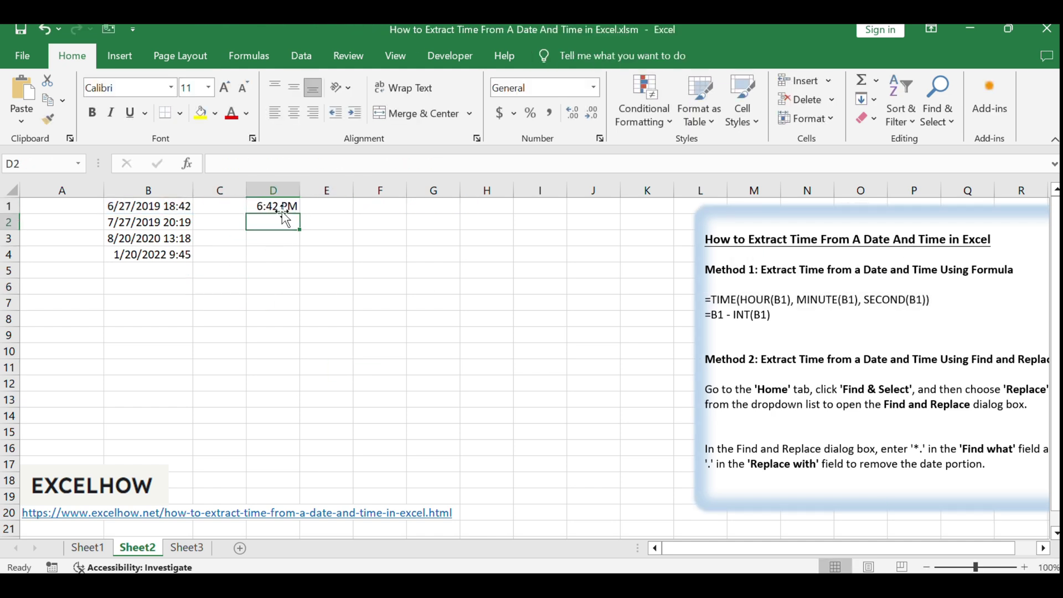
pyautogui.click(286, 207)
pyautogui.moveTo(298, 213); pyautogui.dragTo(299, 260)
# Enter =B1 - INT(B1) in E1 and fill it down to E4, giving decimal fractions like 0.779167.
pyautogui.click(778, 318)
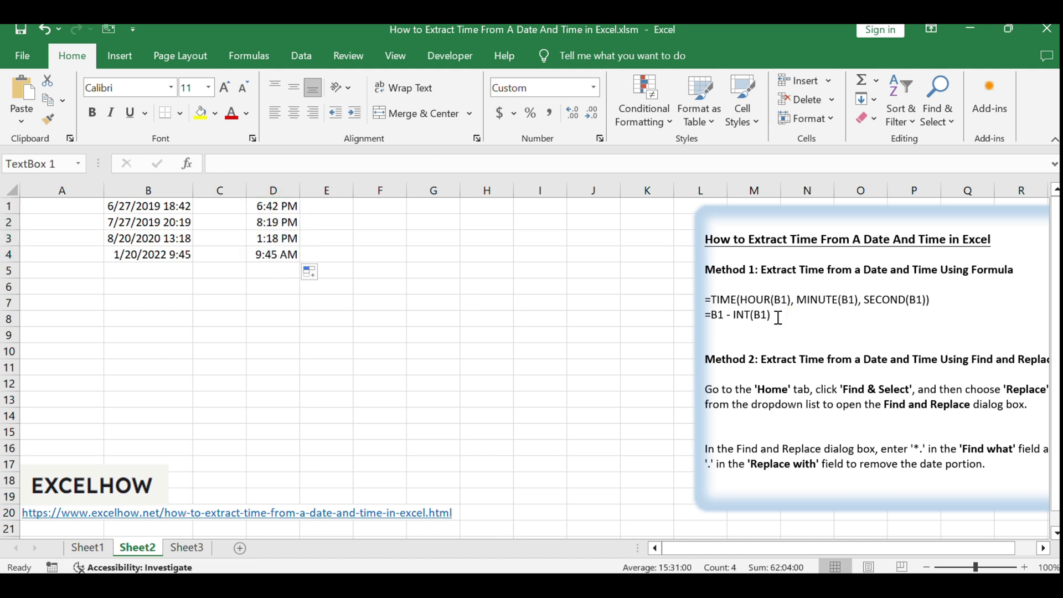
pyautogui.hotkey('shift', 'Home')
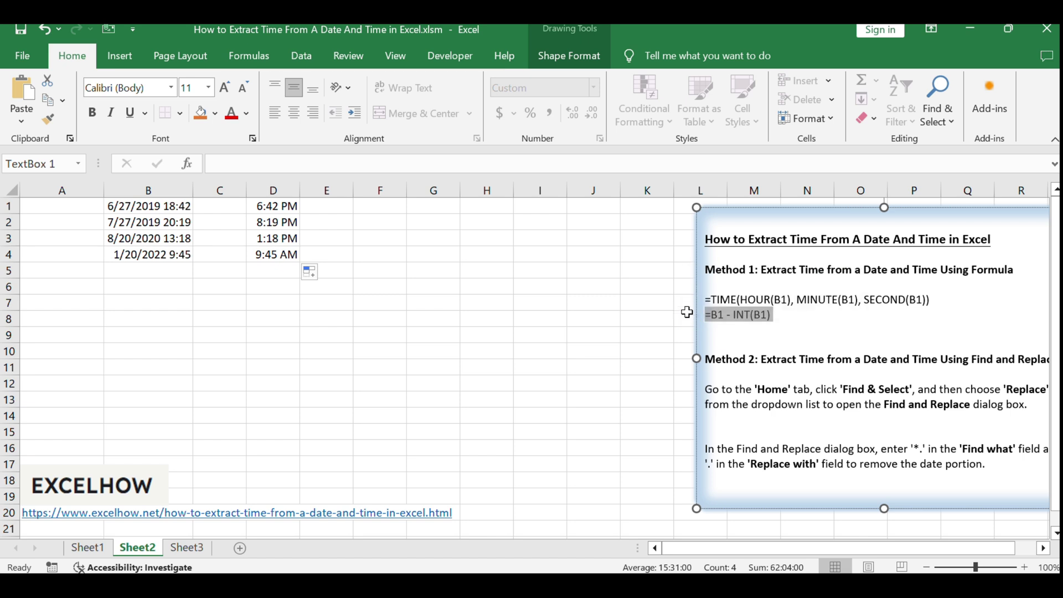
pyautogui.click(434, 316)
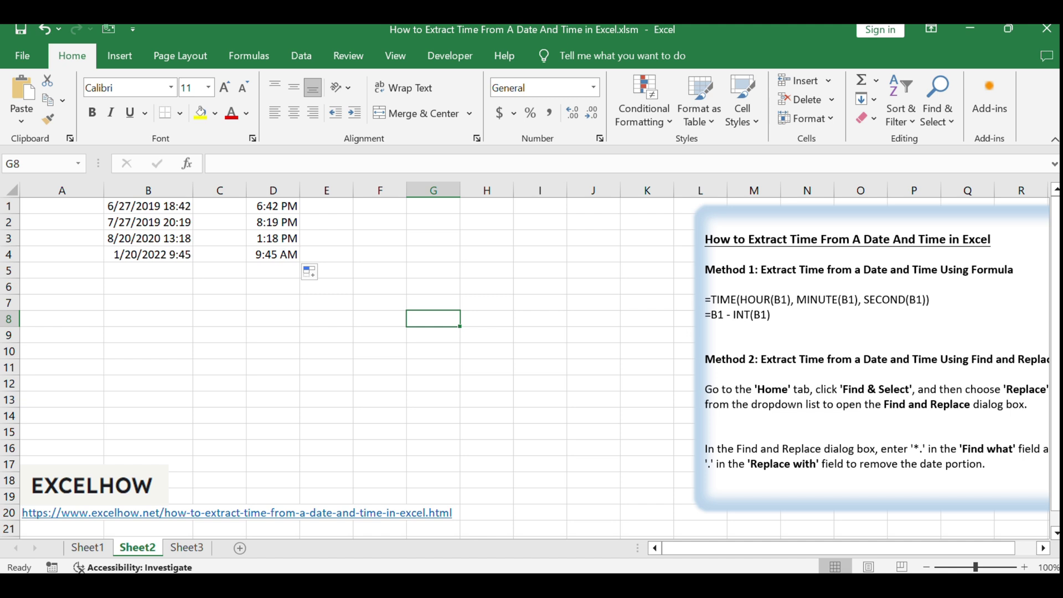
pyautogui.click(340, 205)
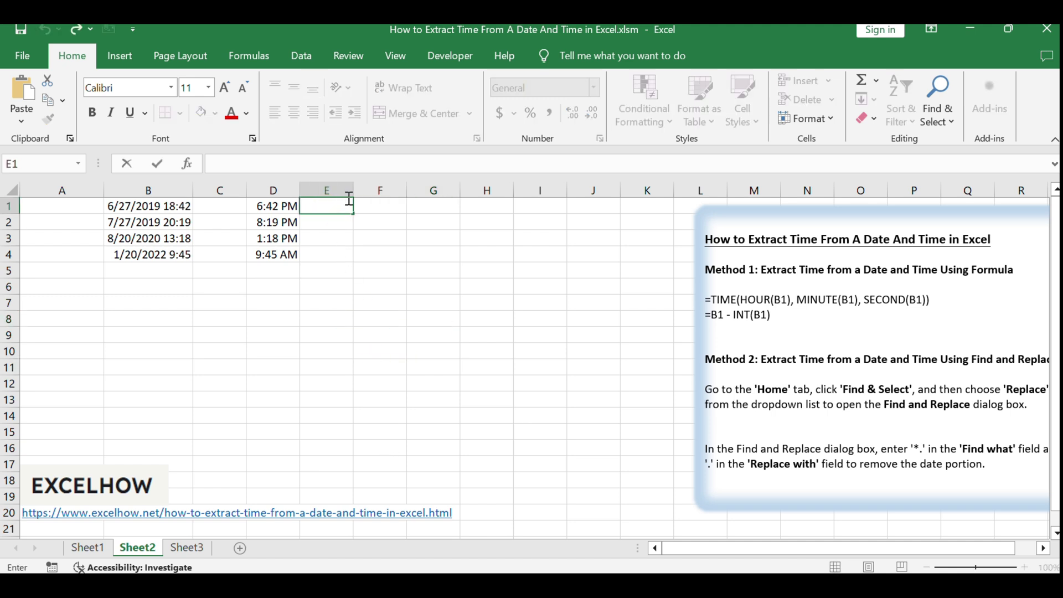
pyautogui.write('=B1 - INT(B1)')
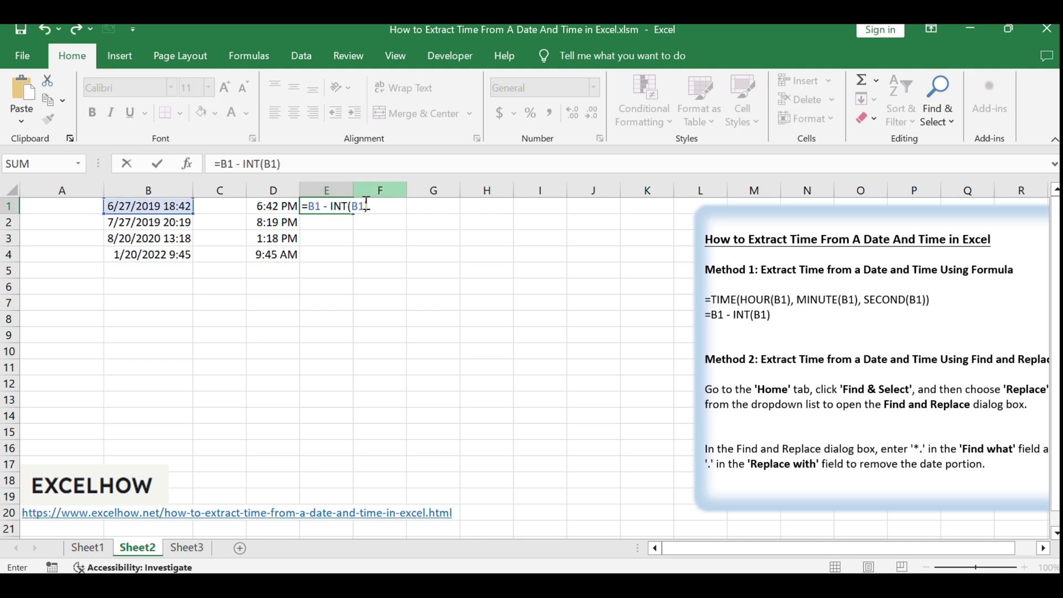
pyautogui.press('Return')
pyautogui.click(344, 209)
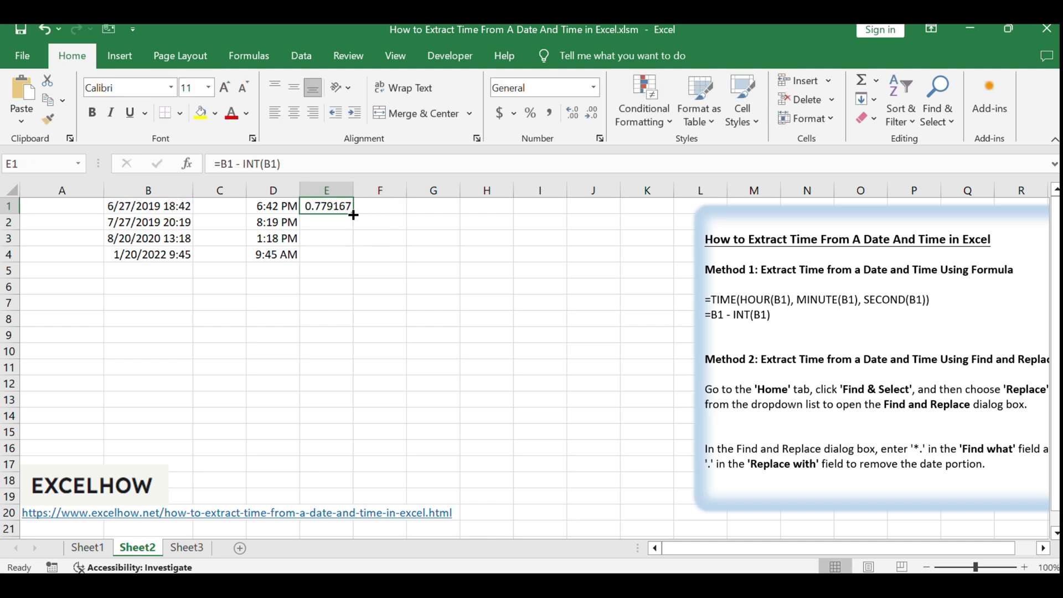
pyautogui.moveTo(352, 214); pyautogui.dragTo(346, 258)
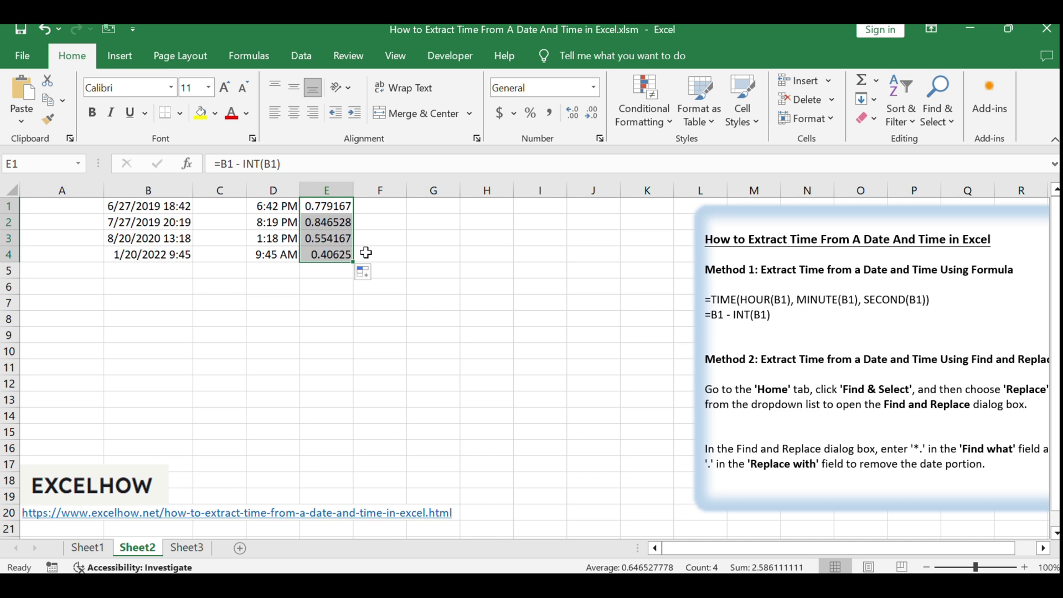
pyautogui.rightClick(338, 233)
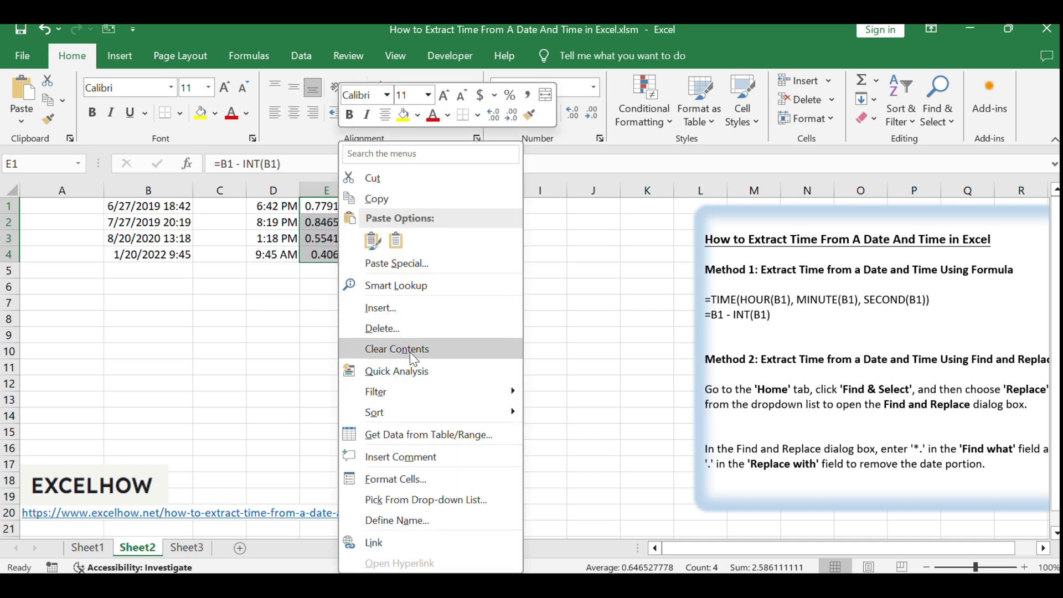
# Format E1:E4 as Time so they show 6:42:00 PM through 9:45:00 AM.
pyautogui.click(410, 482)
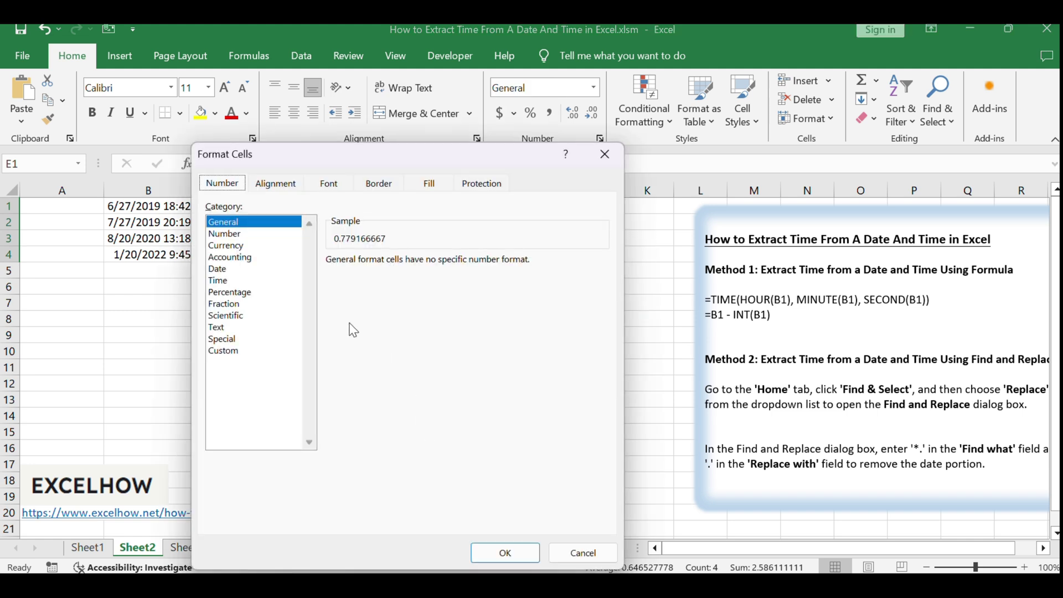
pyautogui.click(224, 281)
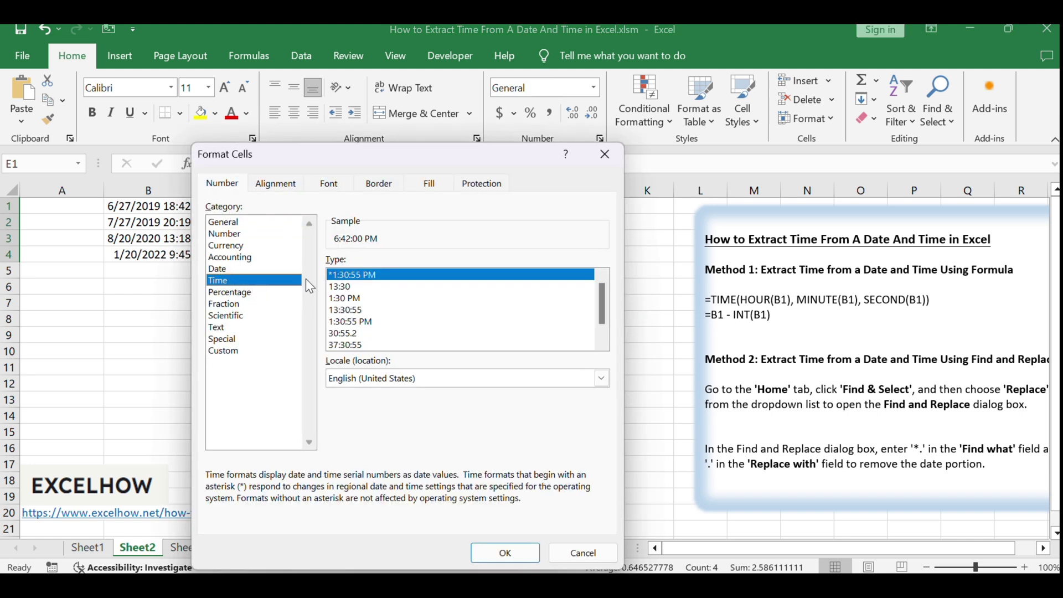
pyautogui.click(533, 558)
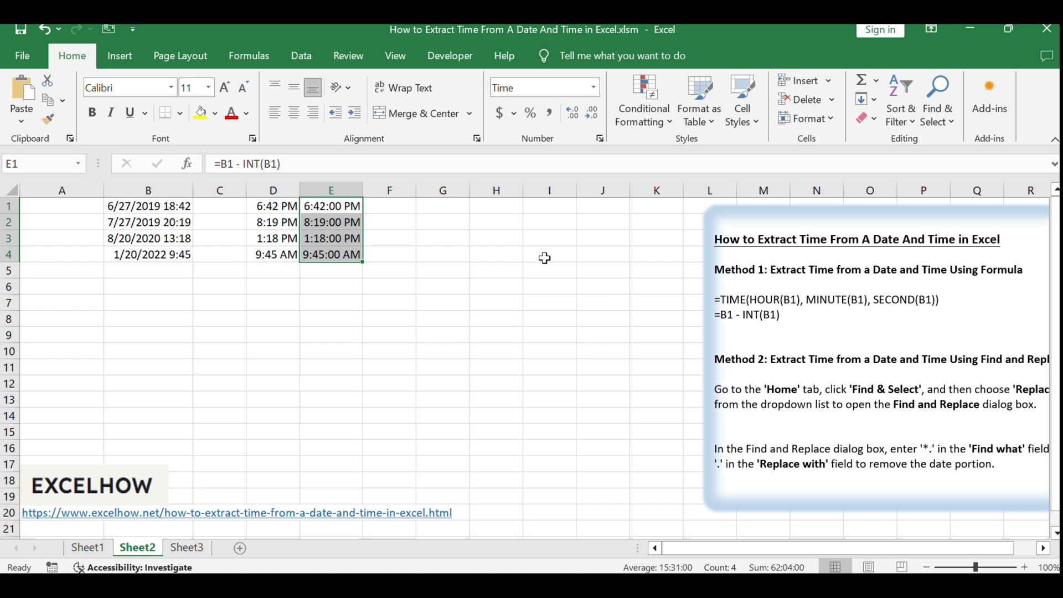
pyautogui.click(430, 318)
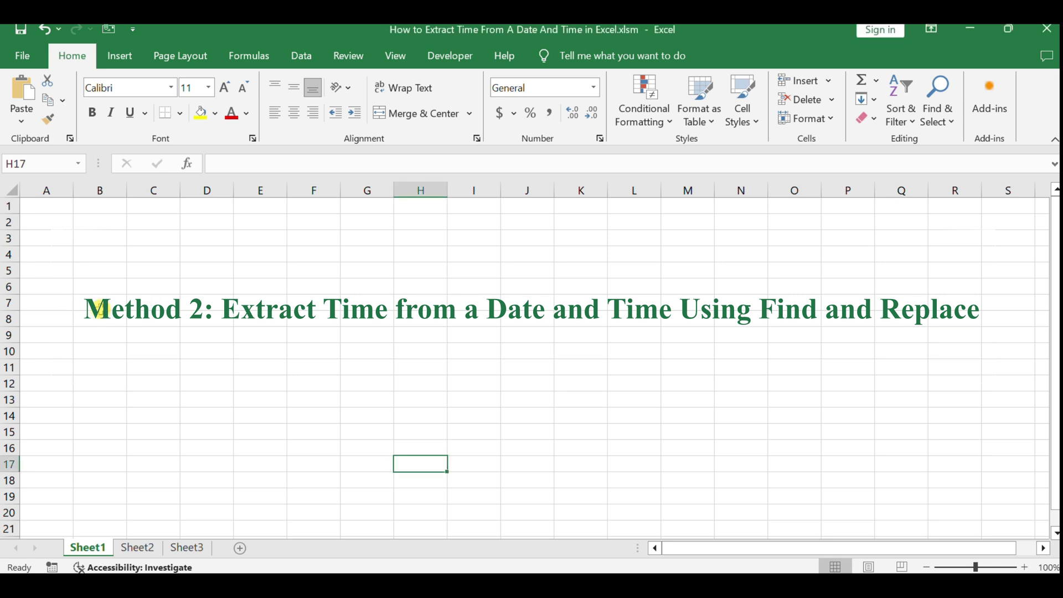
# Return to Sheet2, leave the notes text box and select the date-time stamps in B1:B4.
pyautogui.click(137, 547)
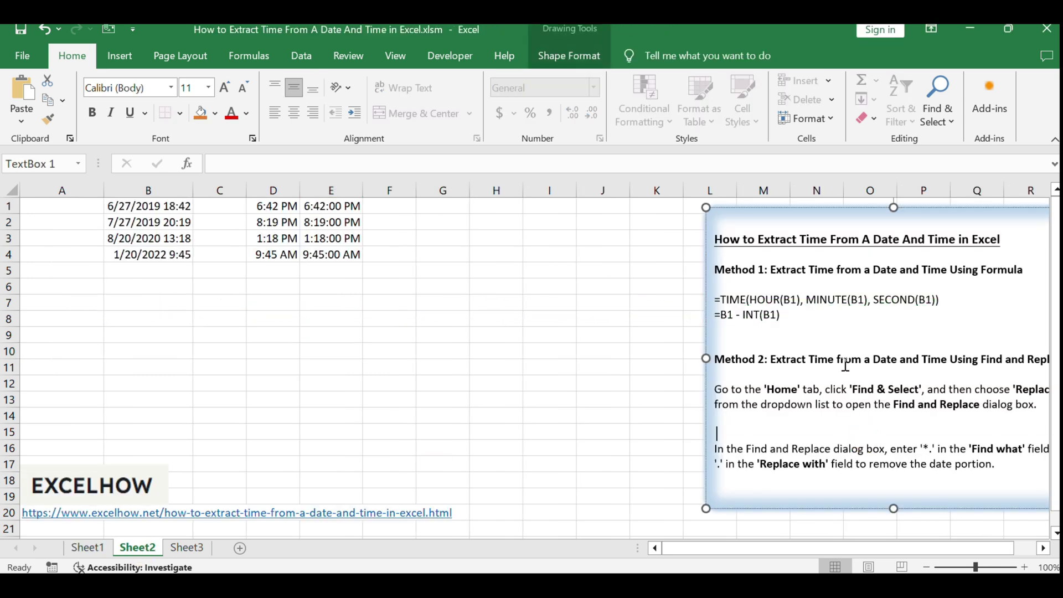
pyautogui.moveTo(838, 359); pyautogui.dragTo(1011, 389)
pyautogui.click(927, 440)
pyautogui.click(223, 382)
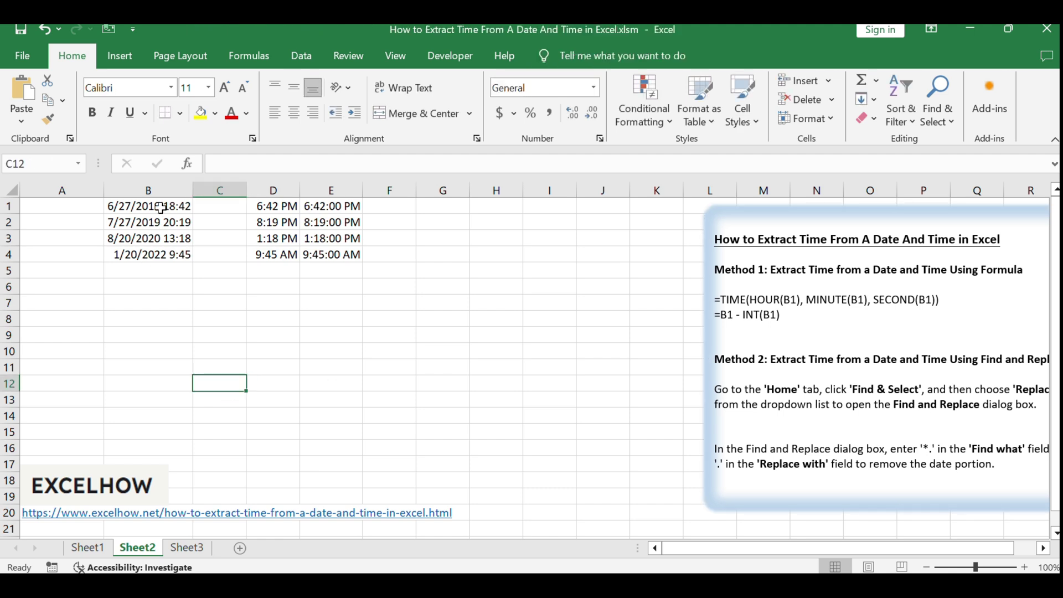
pyautogui.moveTo(157, 208); pyautogui.dragTo(159, 254)
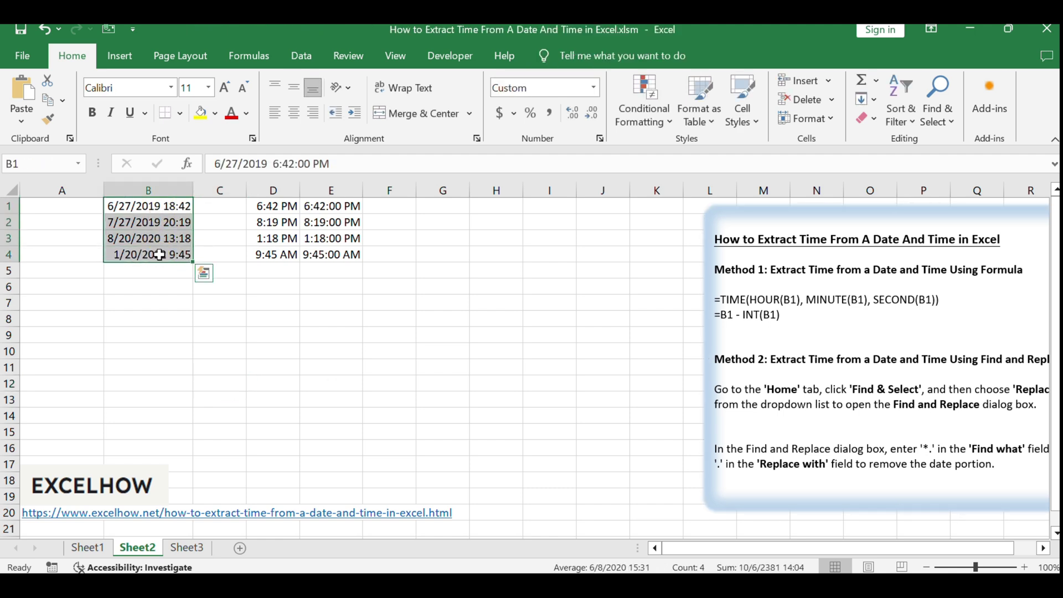
# Format B1:B4 as General so they show serial numbers like 43643.77917.
pyautogui.rightClick(131, 236)
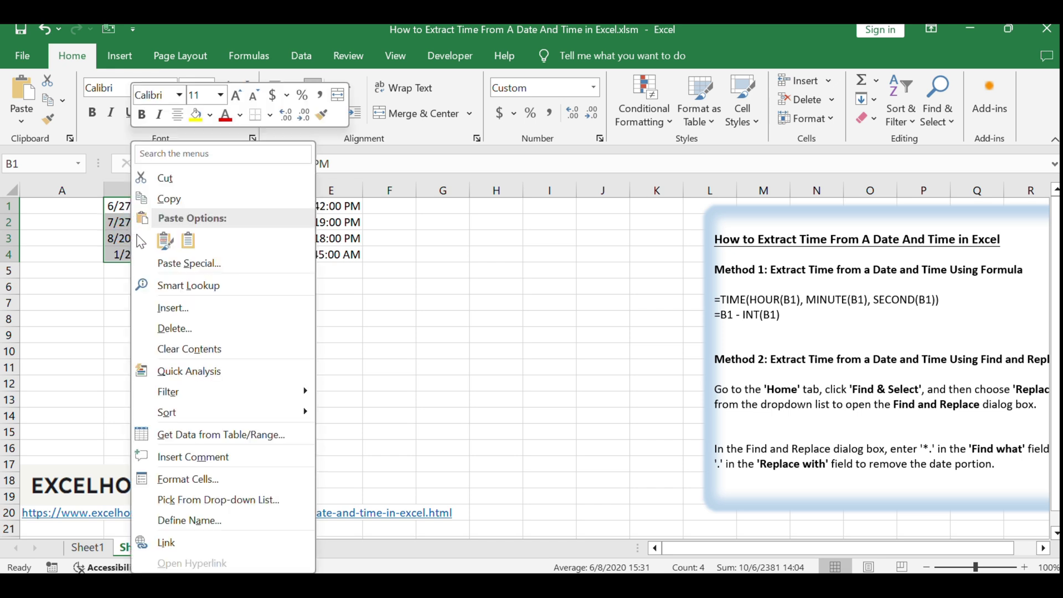
pyautogui.click(226, 480)
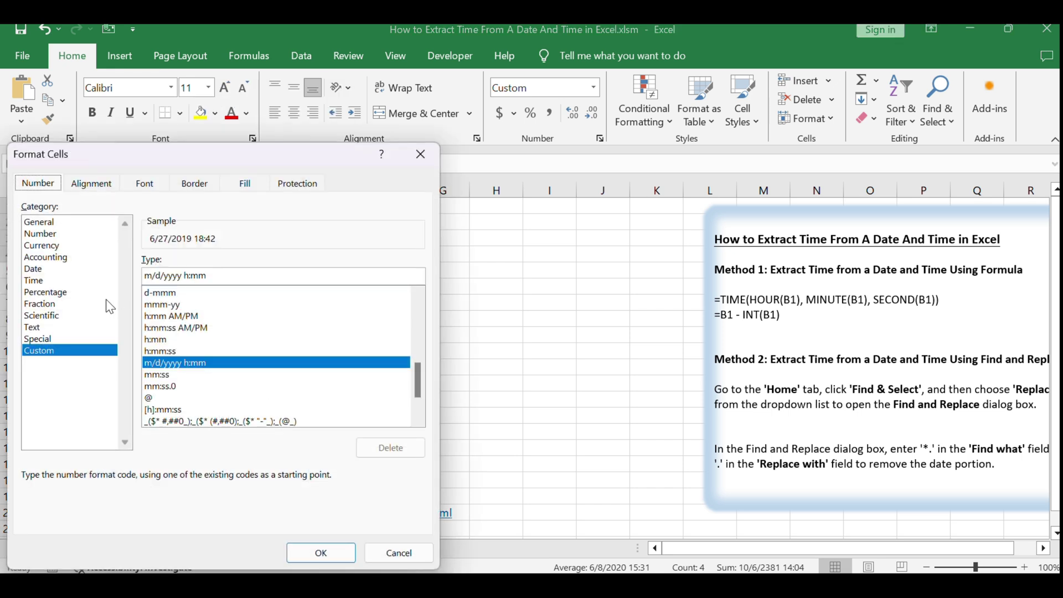
pyautogui.click(37, 222)
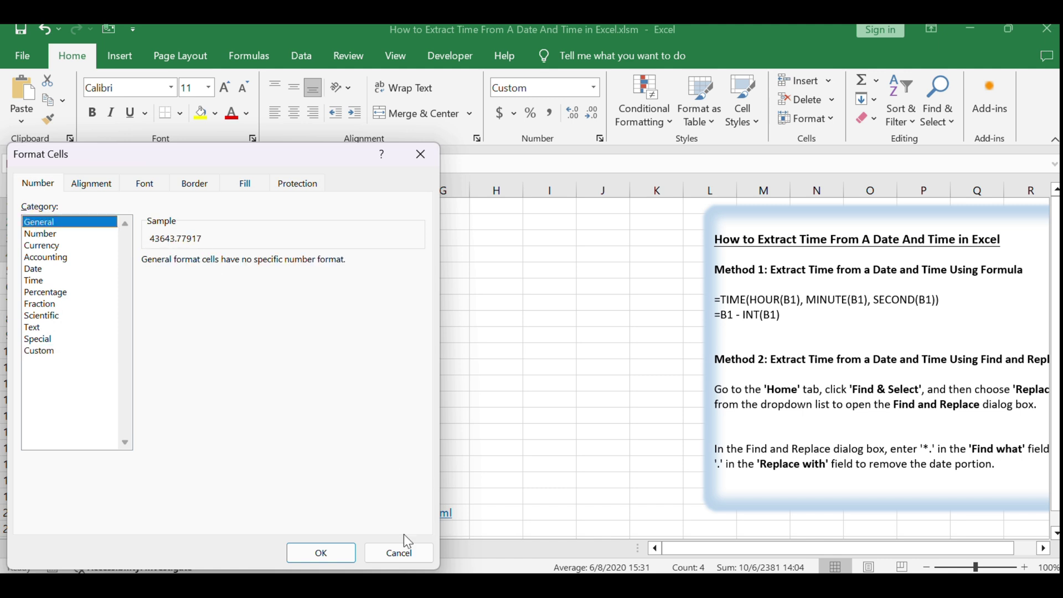
pyautogui.click(333, 552)
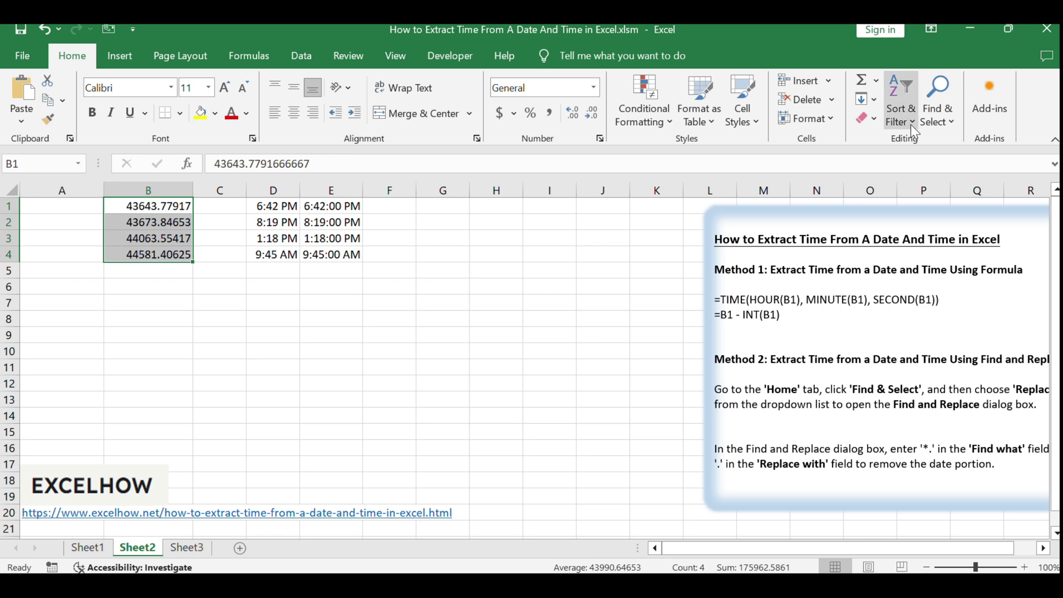
pyautogui.click(936, 121)
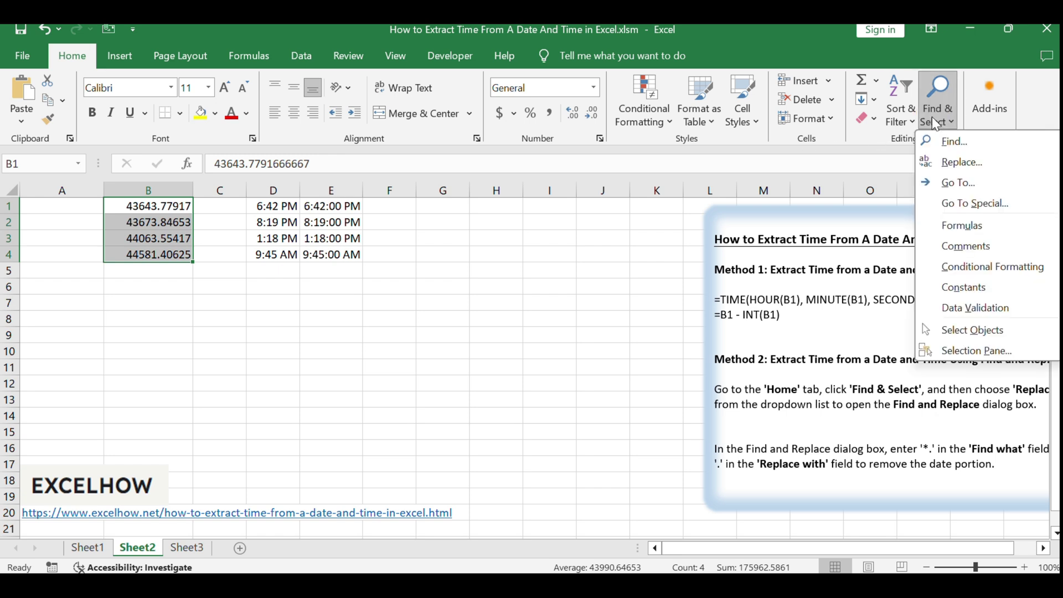
# Replace All '*.' with '.' to strip the dates, leaving fractions like 0.779166667.
pyautogui.click(955, 162)
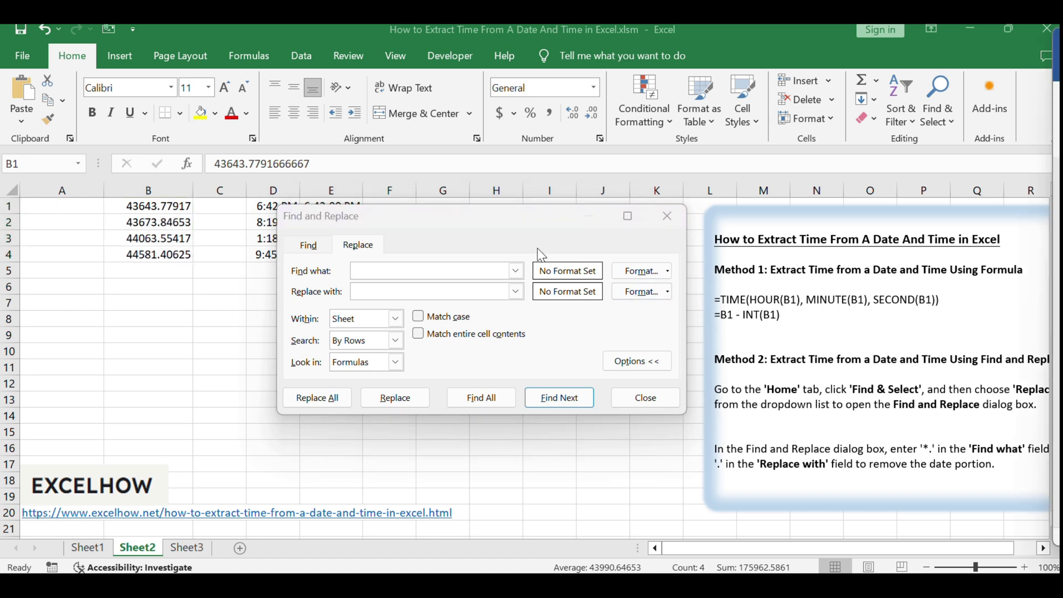
pyautogui.click(450, 218)
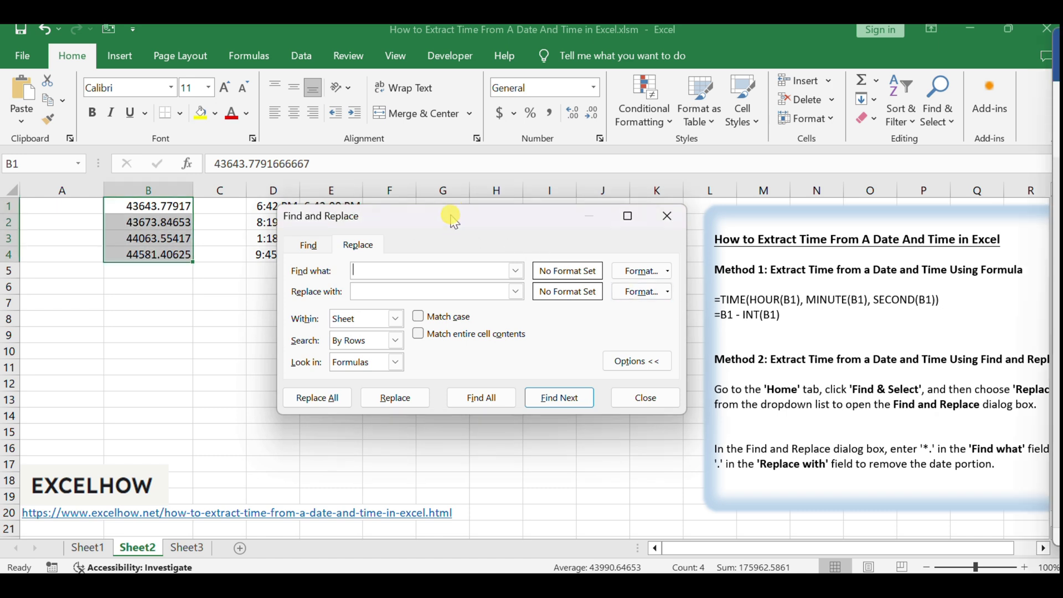
pyautogui.write('*.')
pyautogui.click(371, 291)
pyautogui.write('.')
pyautogui.click(325, 399)
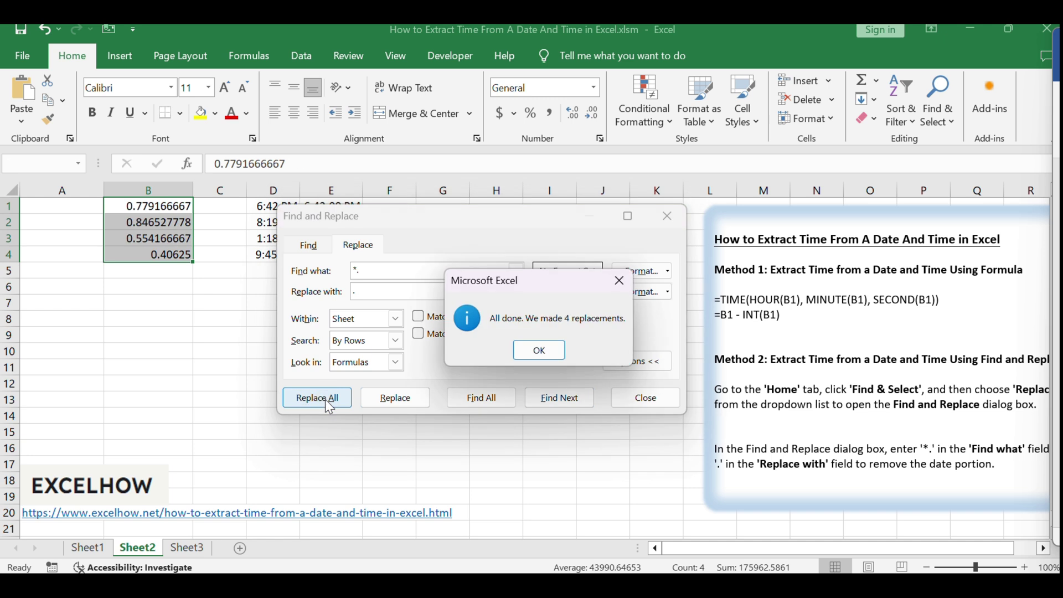
pyautogui.click(539, 350)
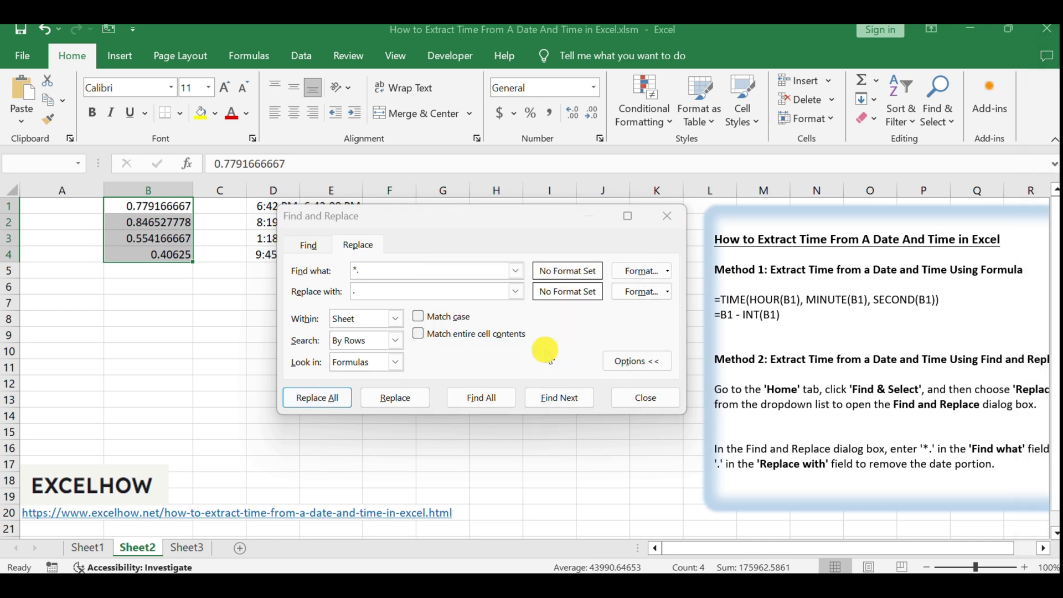
pyautogui.click(646, 398)
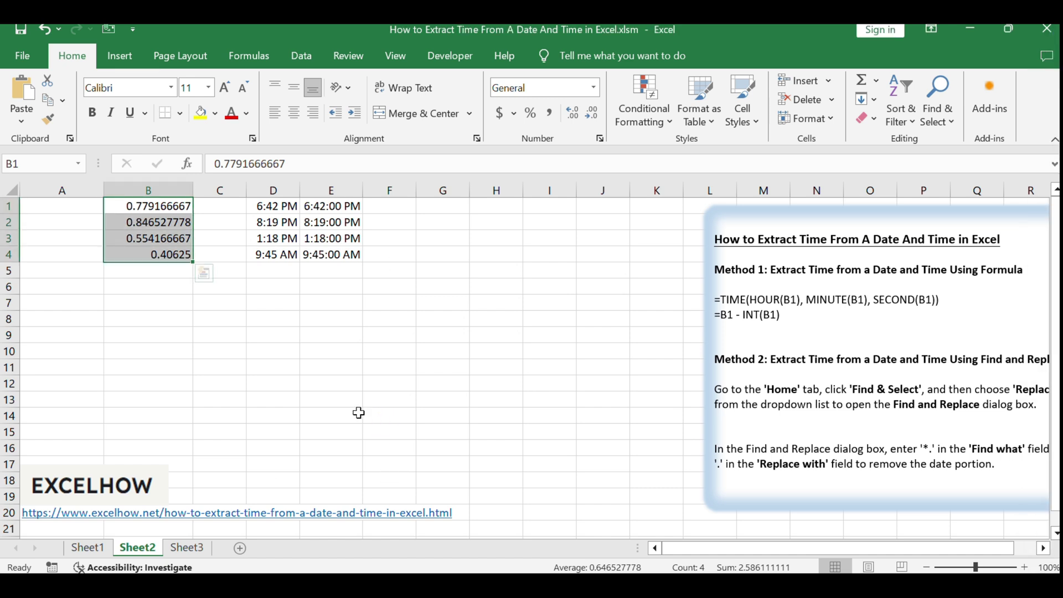
# Format B1:B4 as Time so they display 6:42:00 PM, 8:19:00 PM, 1:18:00 PM and 9:45:00 AM.
pyautogui.rightClick(145, 223)
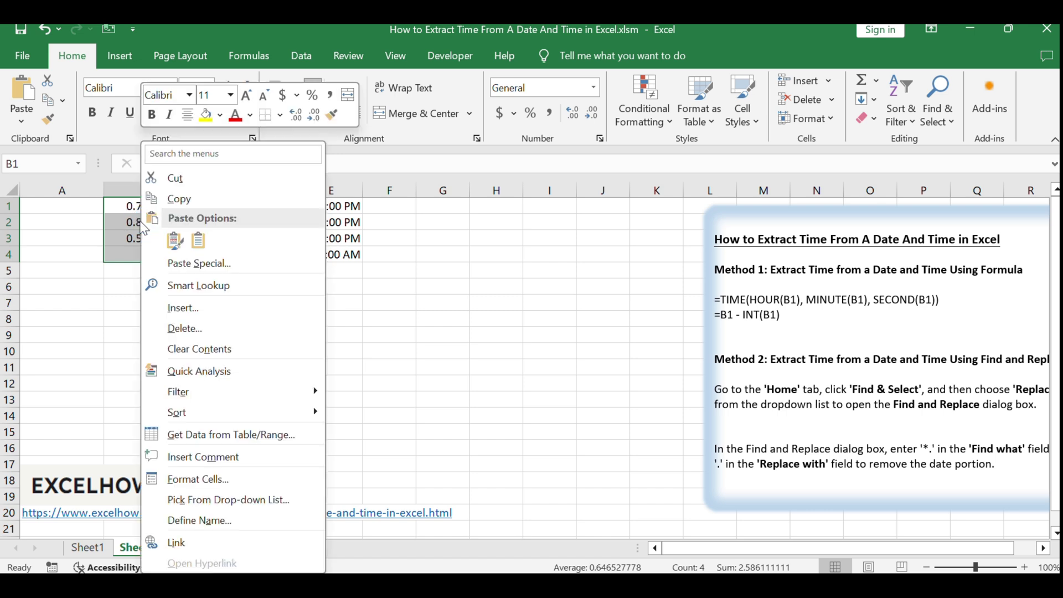
pyautogui.click(208, 474)
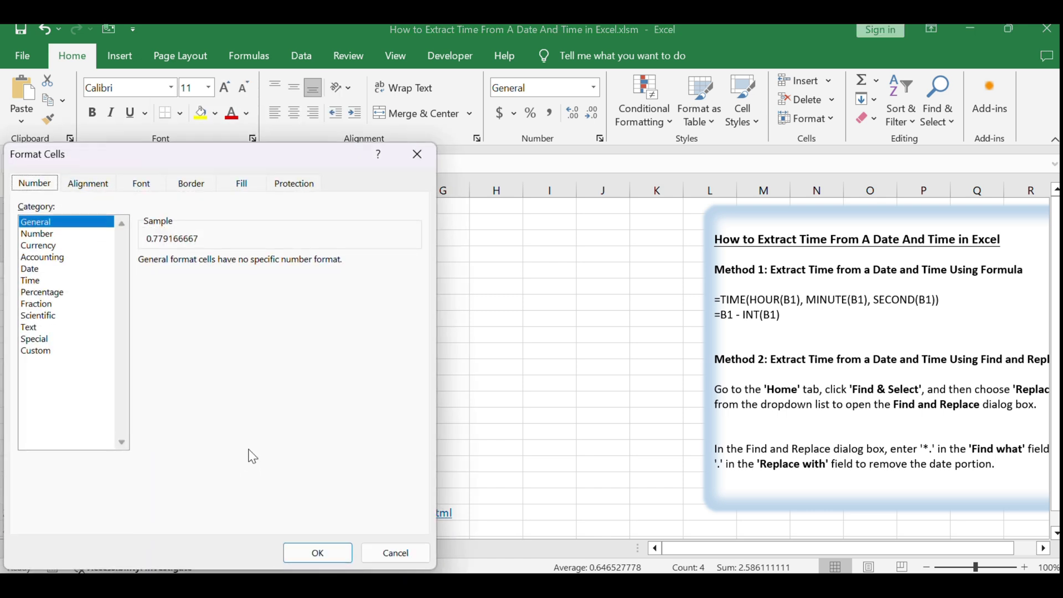
pyautogui.click(32, 280)
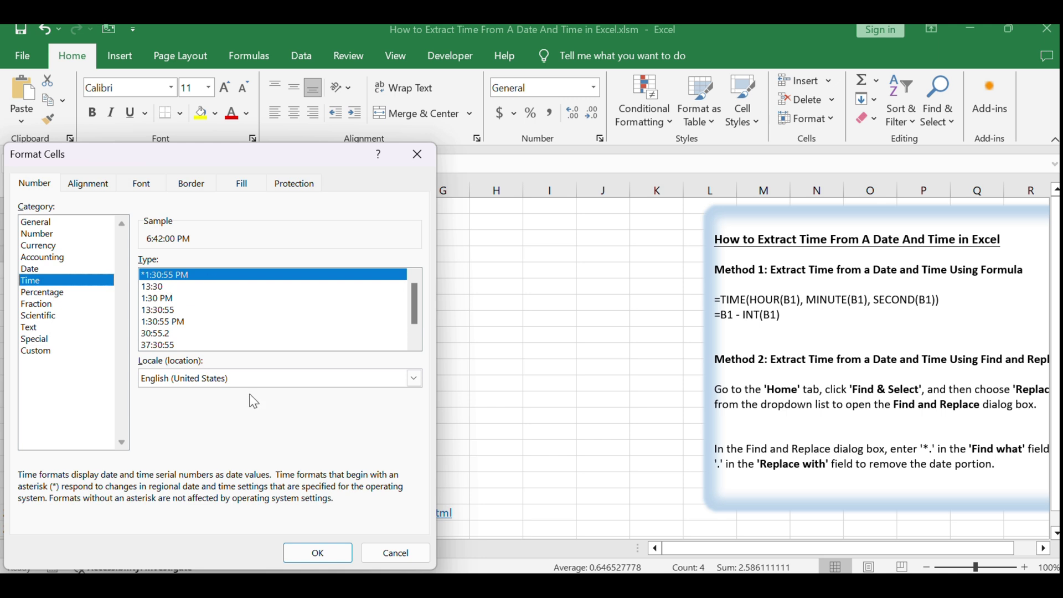
pyautogui.click(303, 548)
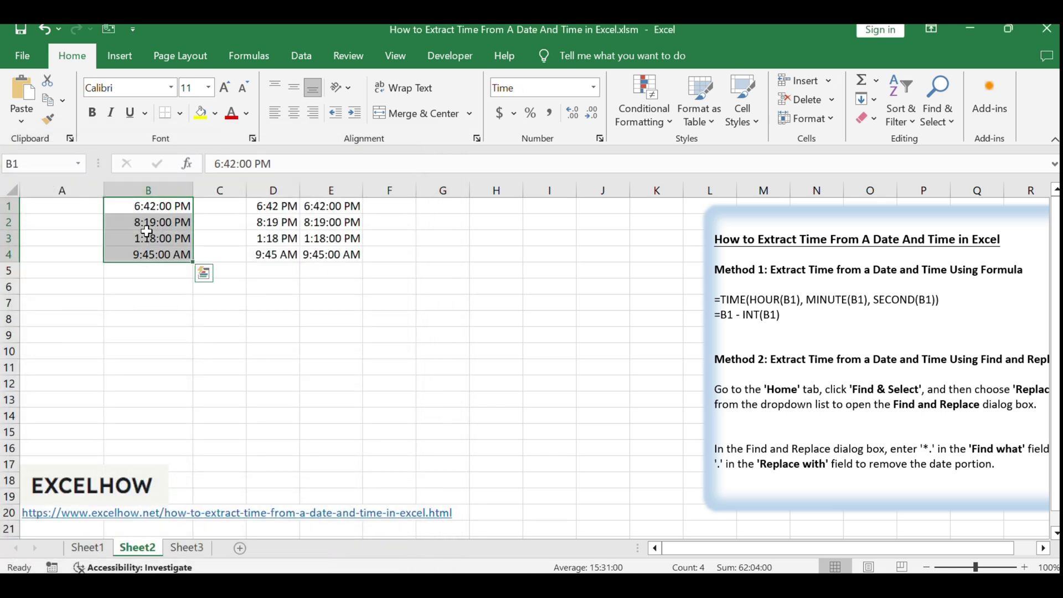